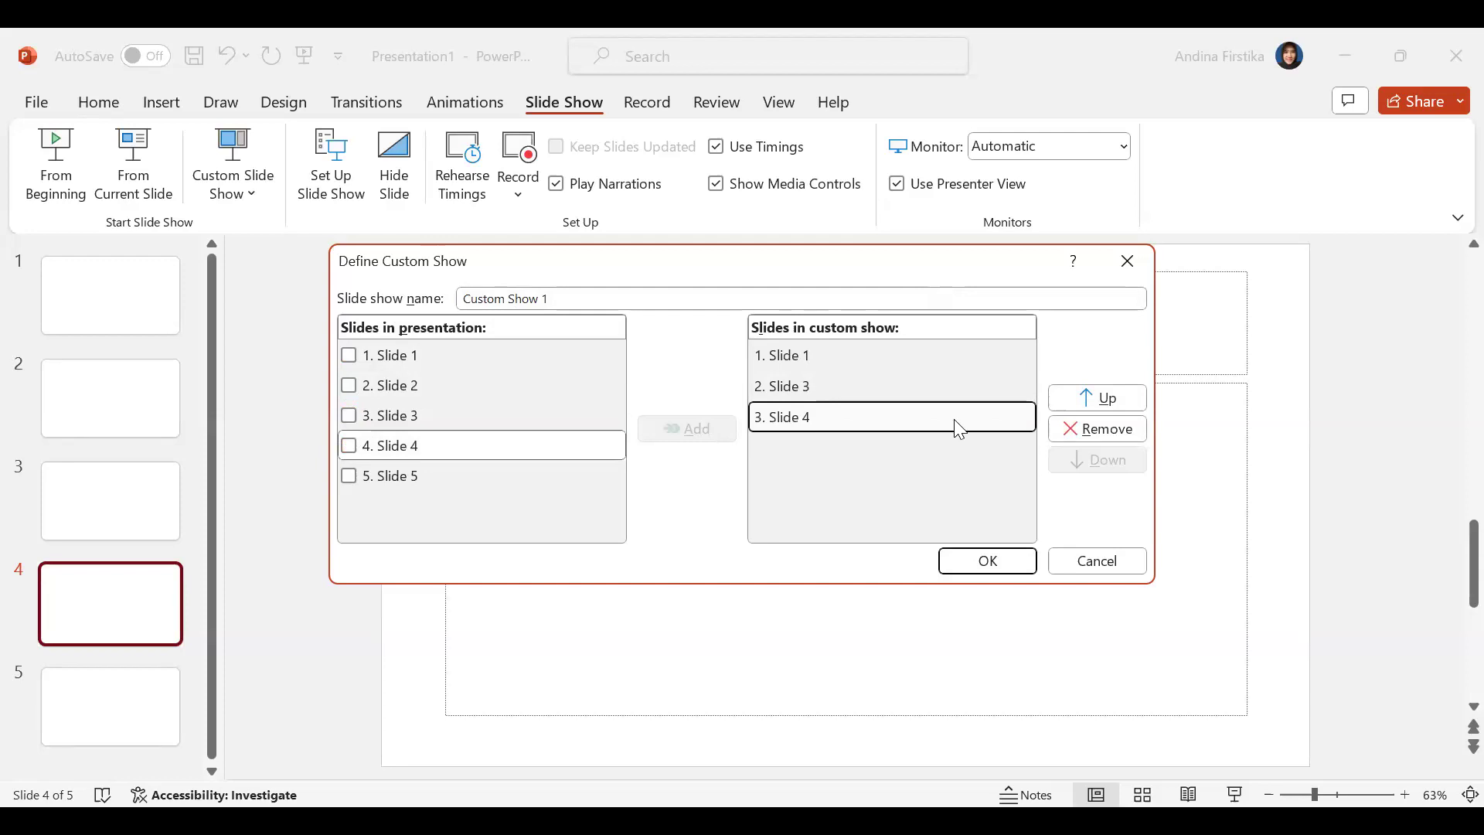
Move Slide 4 to the first position in the custom show's slide order.
click(1096, 397)
click(1096, 397)
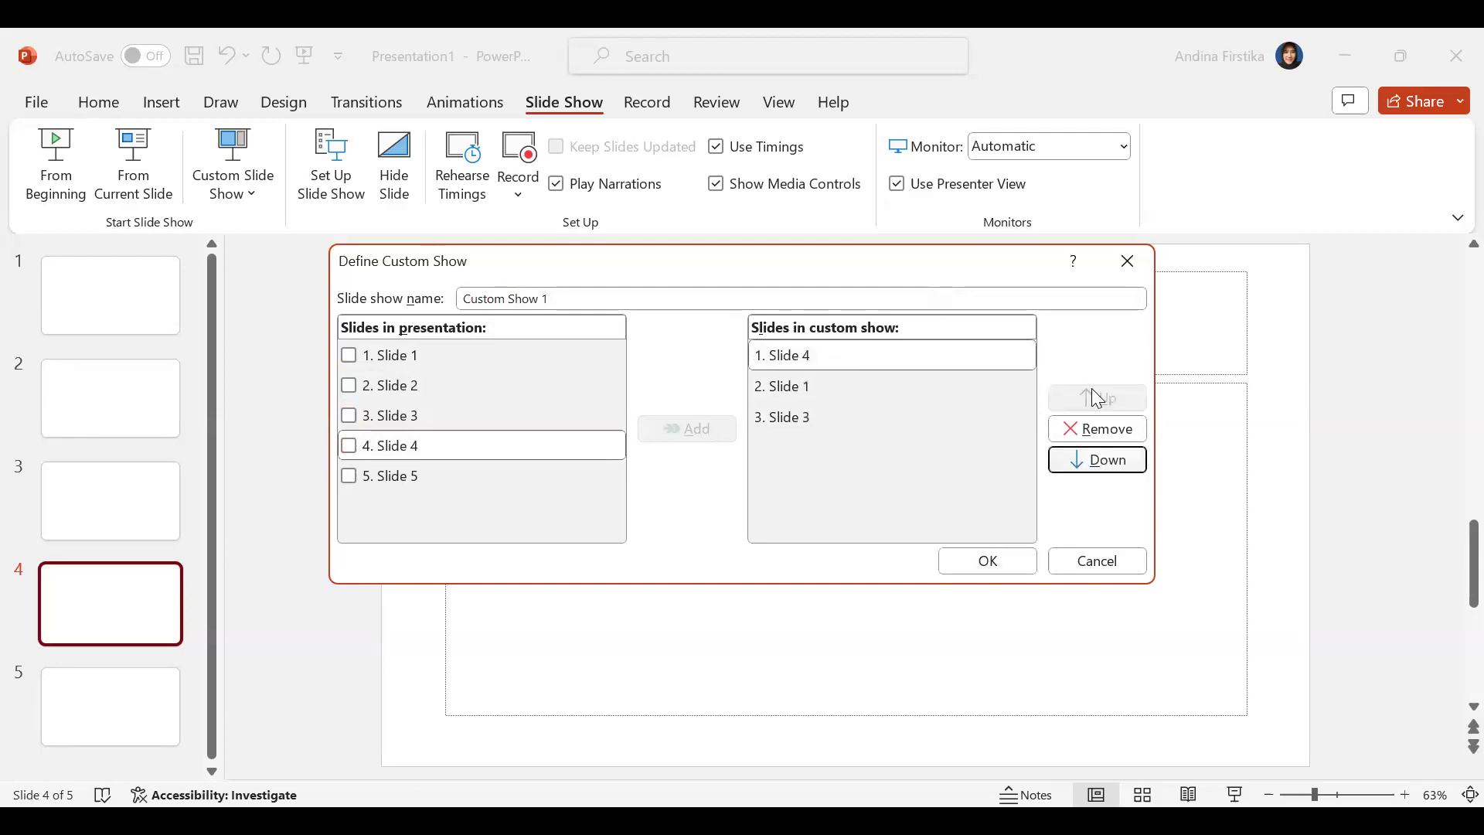
click(859, 421)
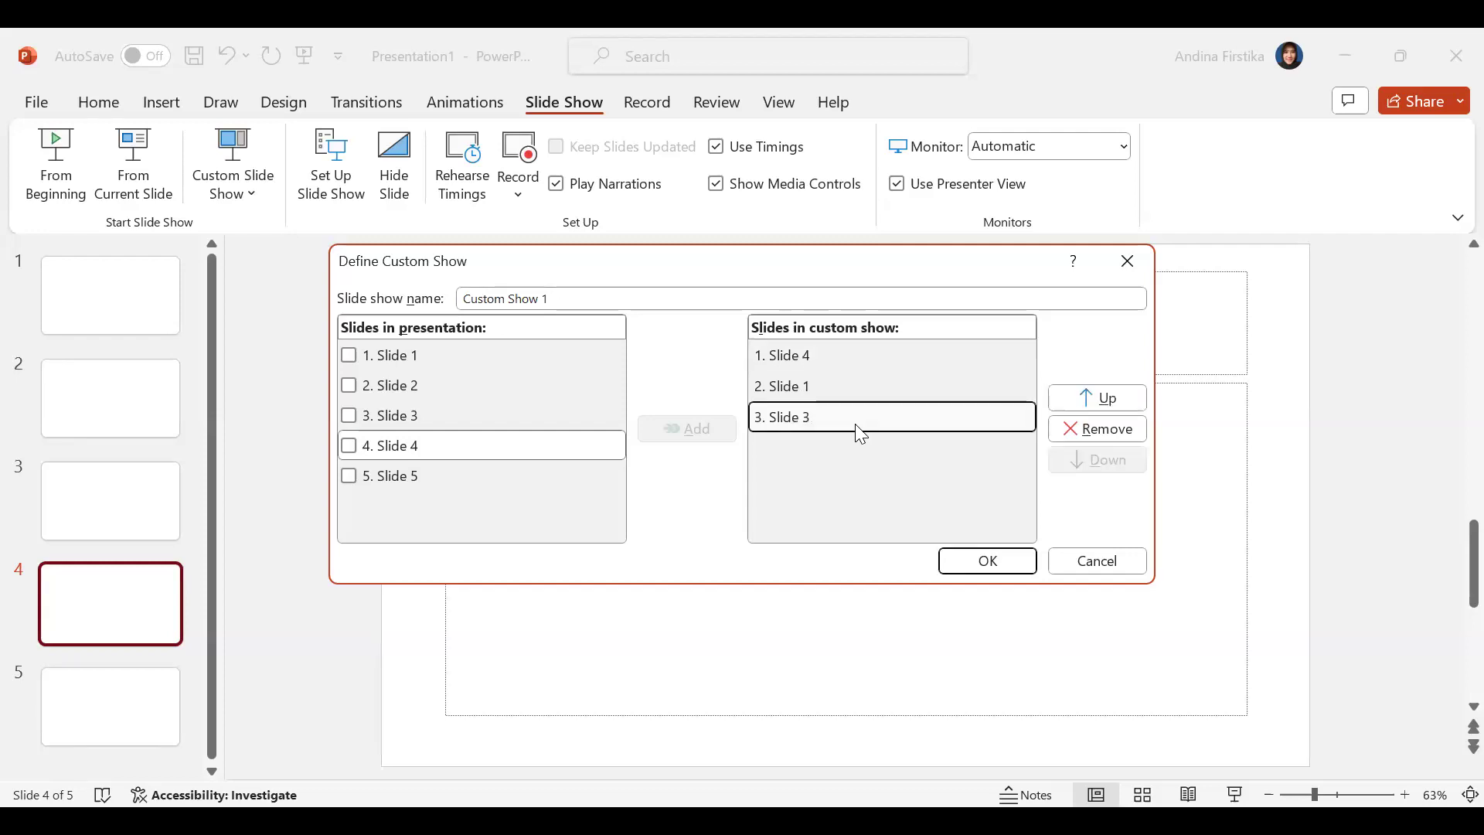
Rename the custom show "Custom Show Fix" and save its definition.
click(600, 306)
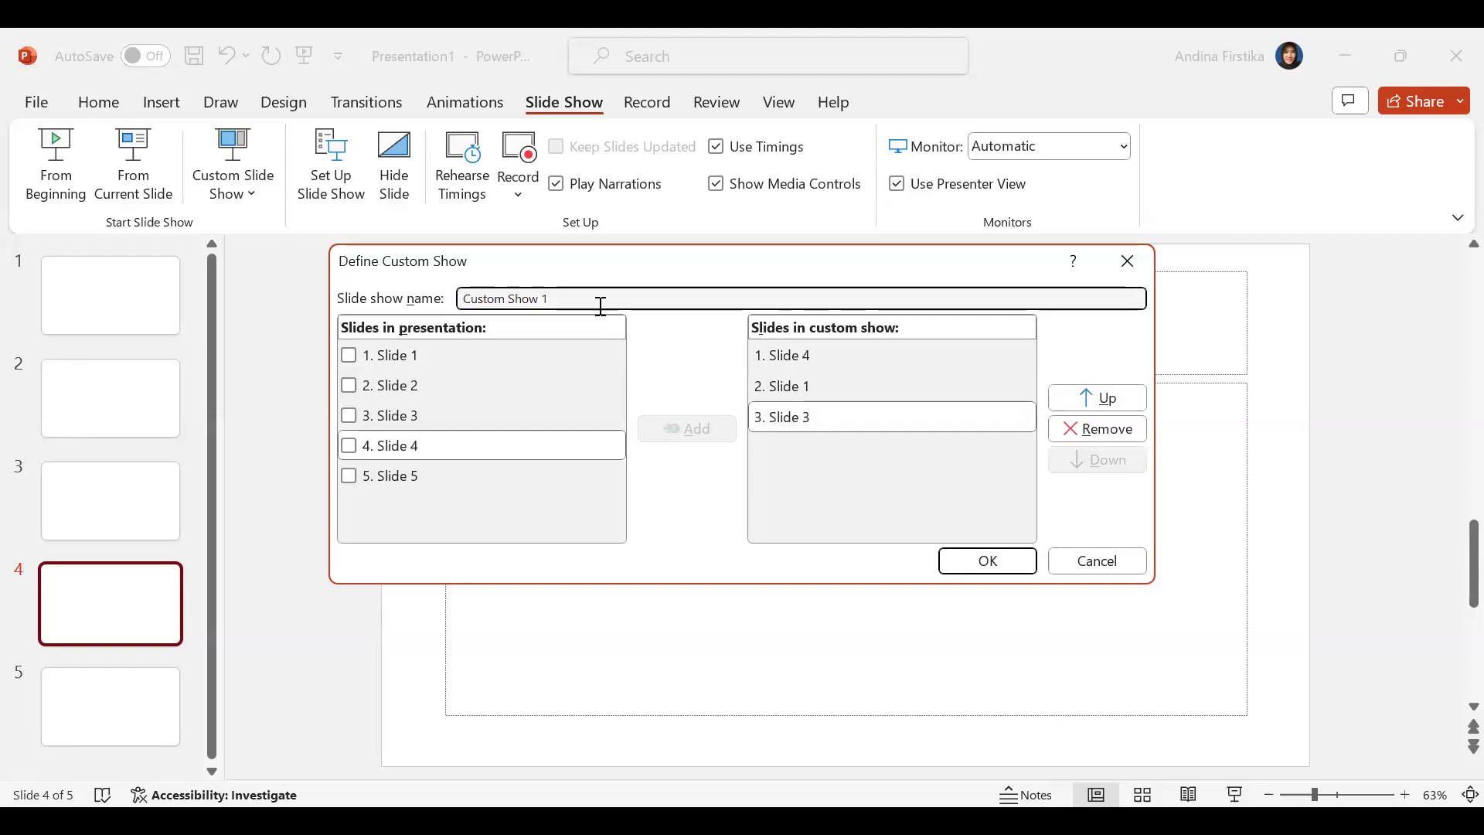
key(BackSpace)
key(BackSpace)
key(BackSpace)
key(BackSpace)
key(BackSpace)
key(BackSpace)
key(BackSpace)
key(BackSpace)
key(BackSpace)
key(BackSpace)
key(BackSpace)
key(BackSpace)
key(BackSpace)
text(Custom Show 1)
key(BackSpace)
text(Fix)
click(1001, 564)
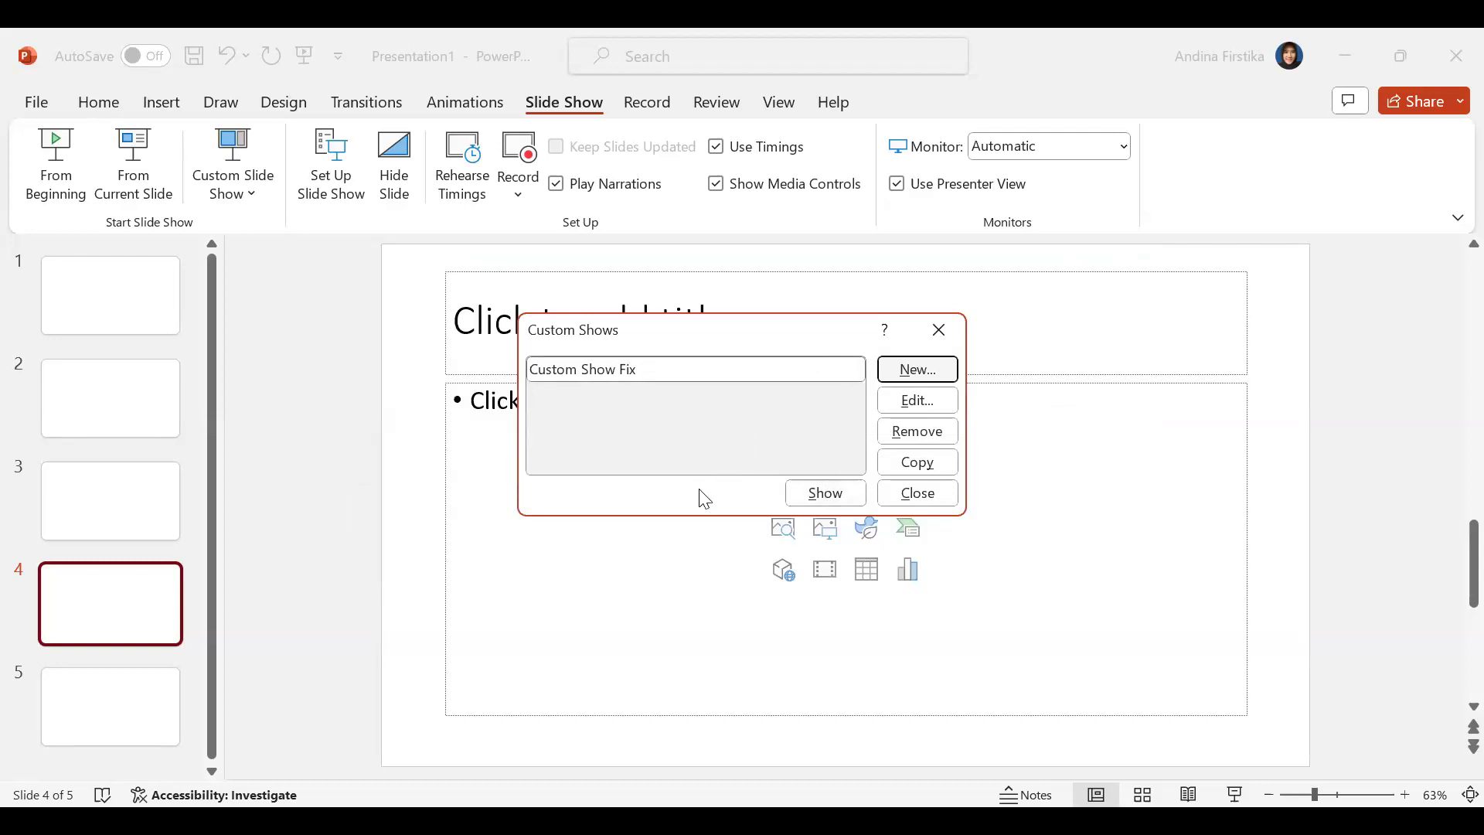
Play Custom Show Fix through to its end and exit back to the editing view.
click(823, 498)
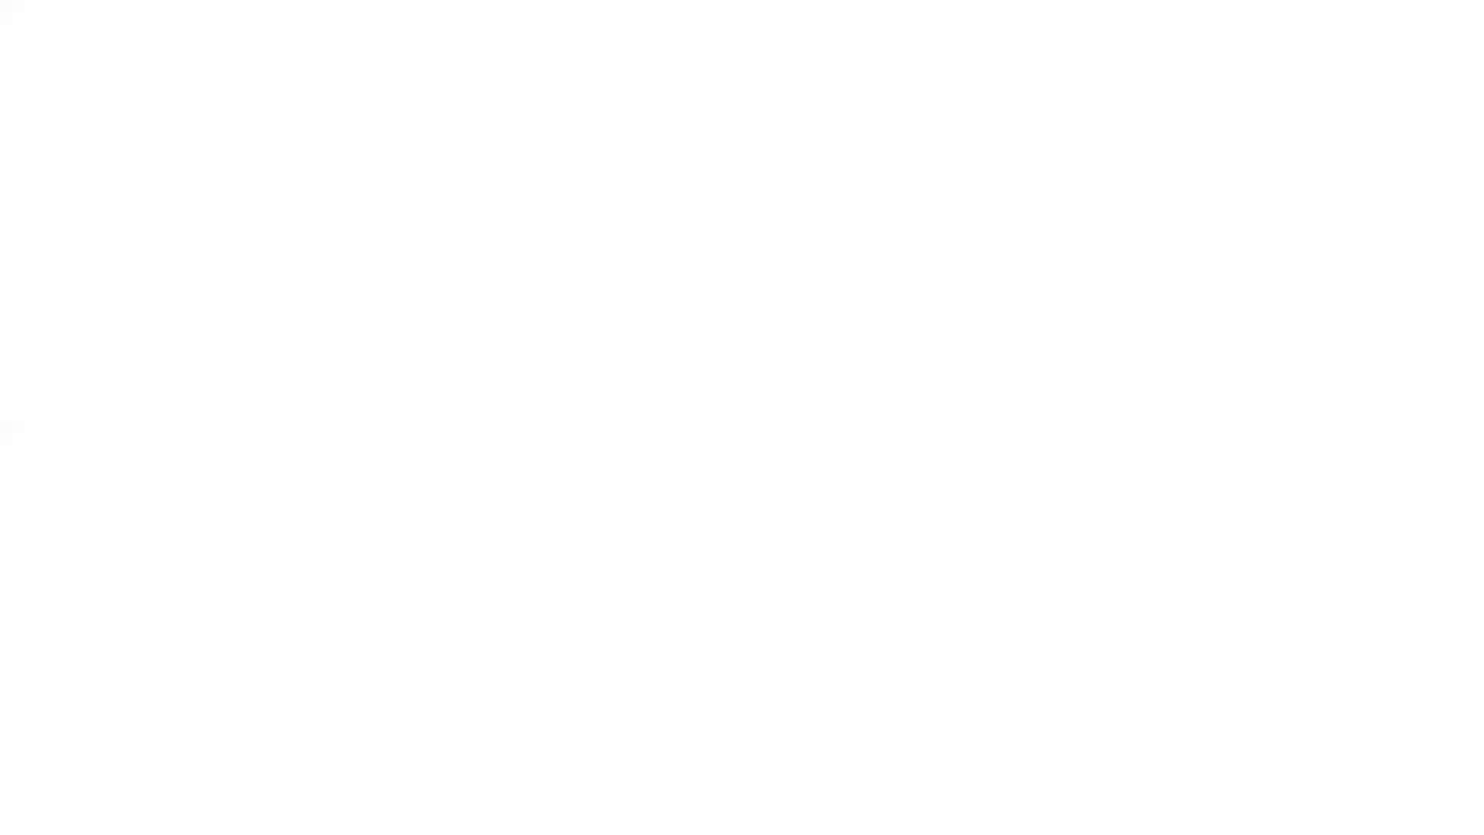
key(Right)
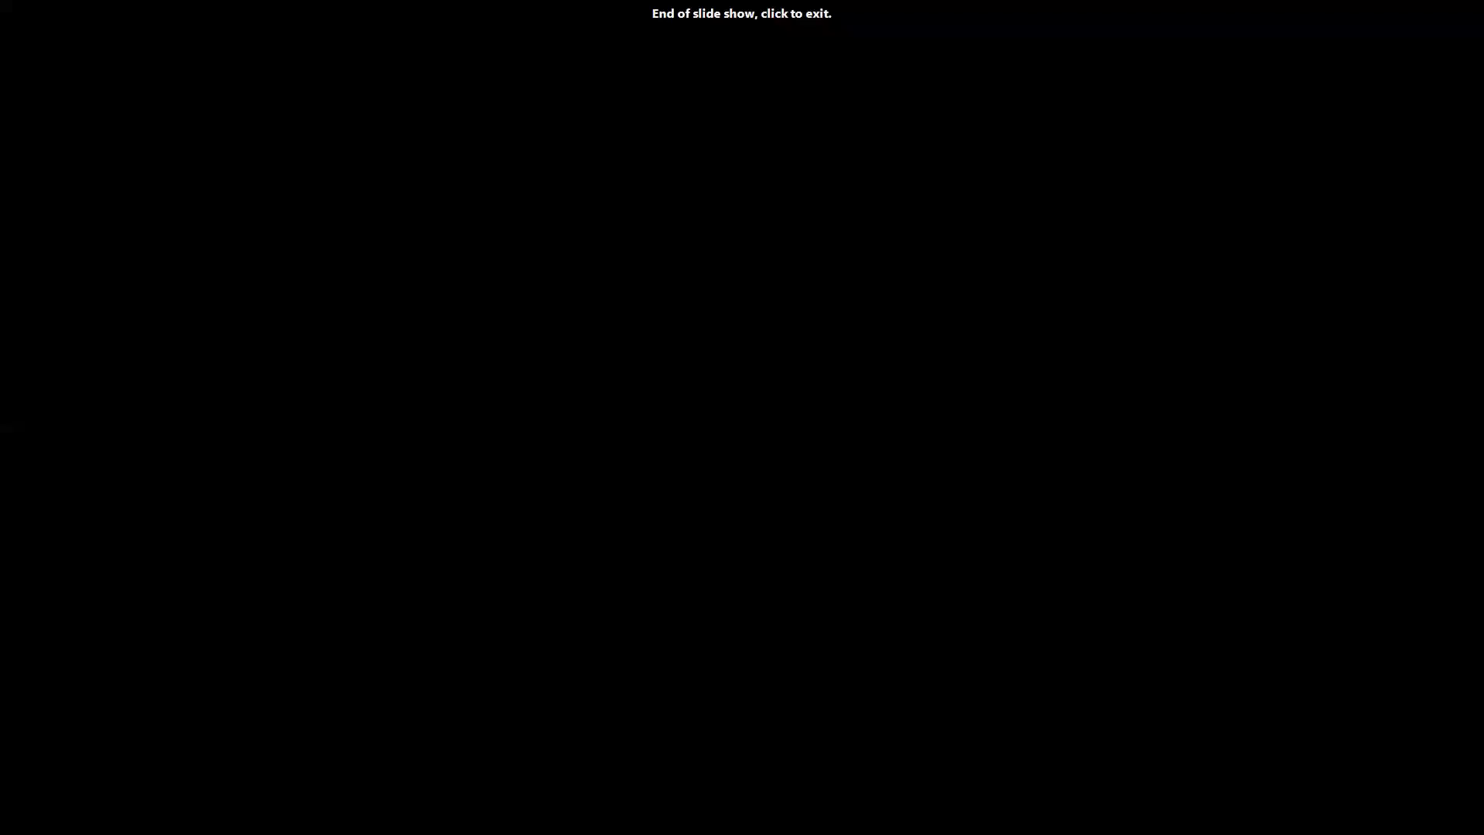
key(Right)
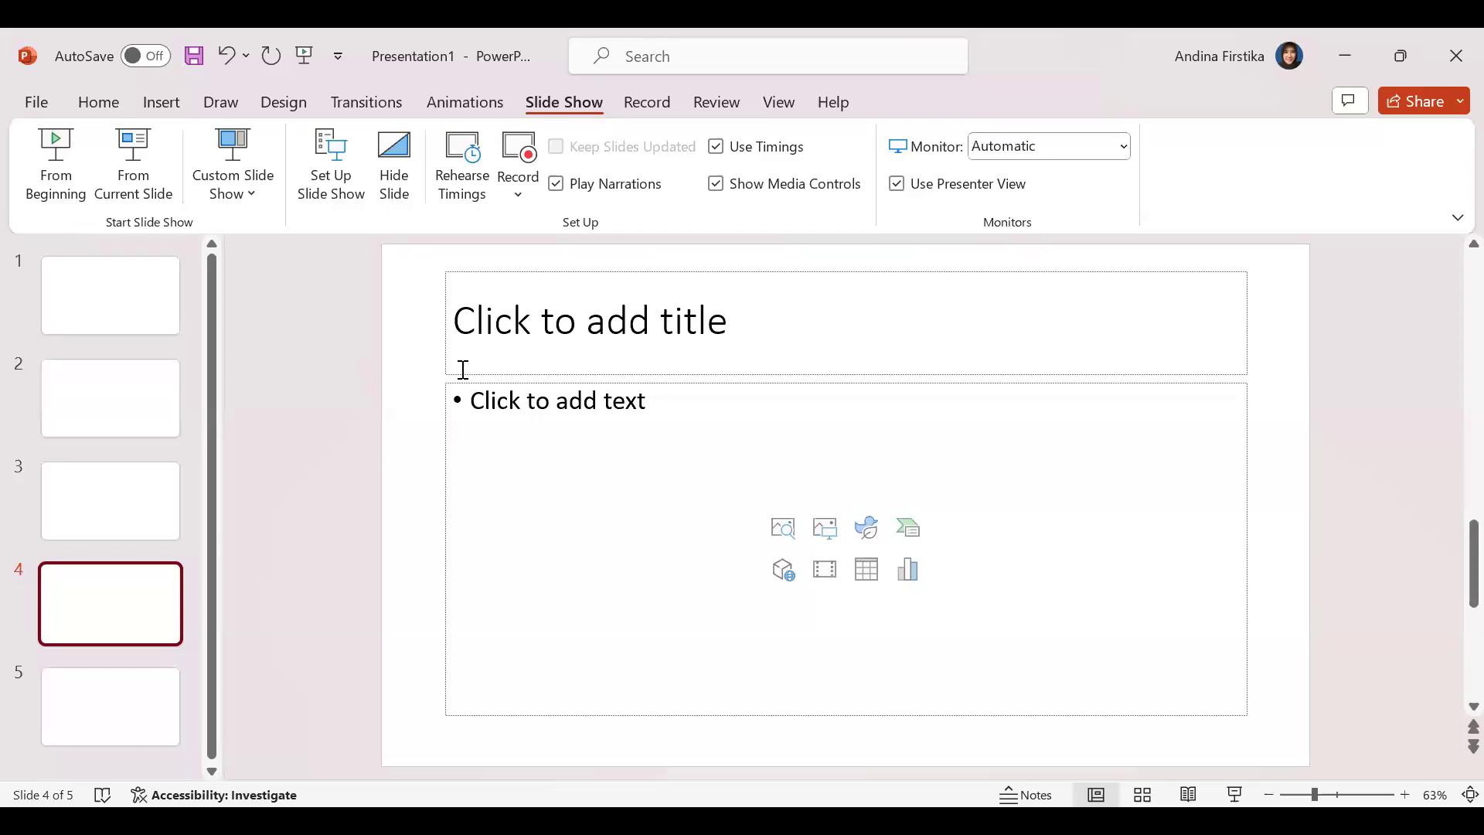
Set up the slide show to present the custom show Custom Show Fix, keeping the slide show monitor on Automatic.
click(332, 177)
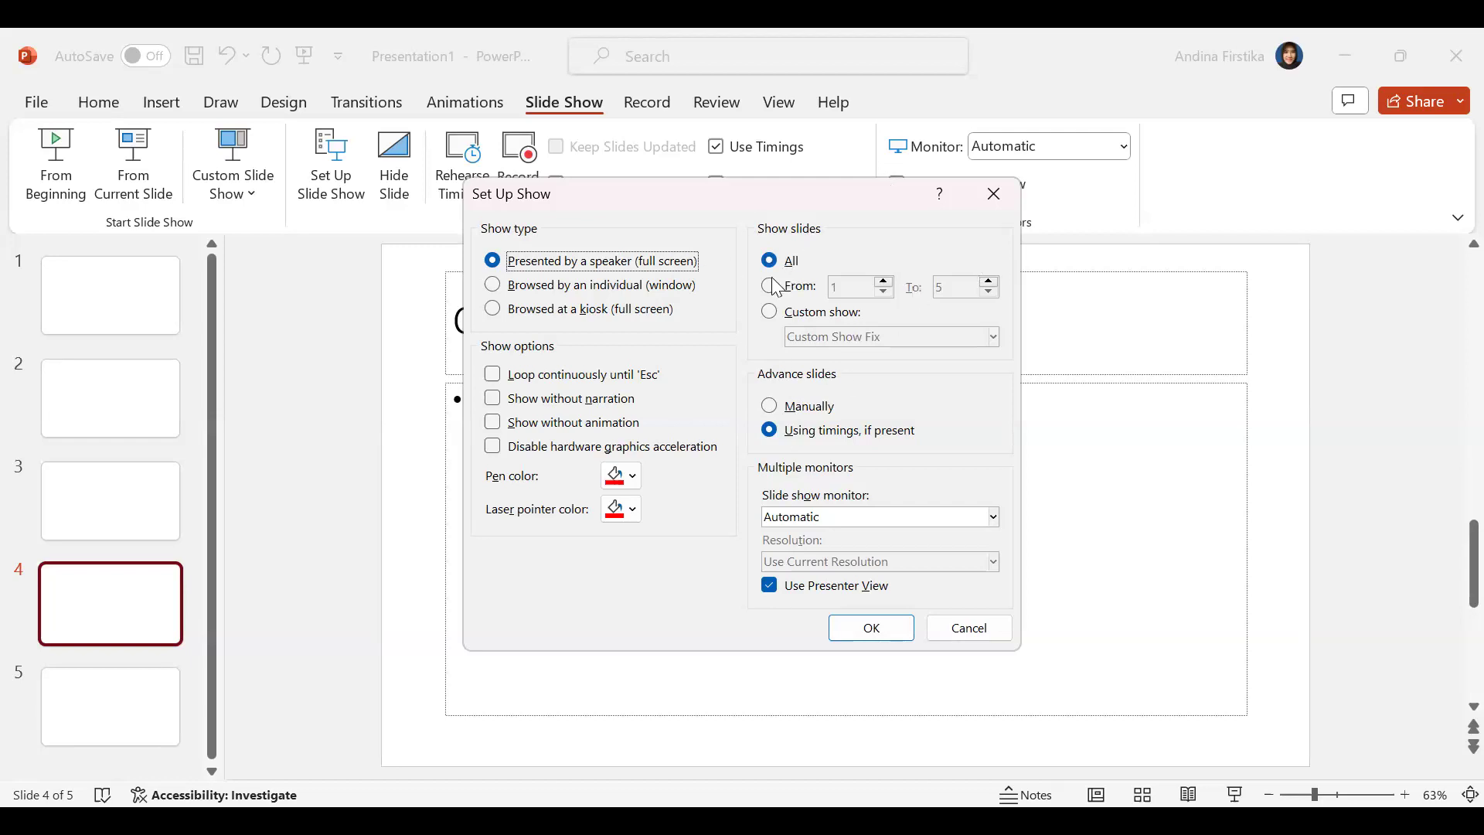
click(780, 317)
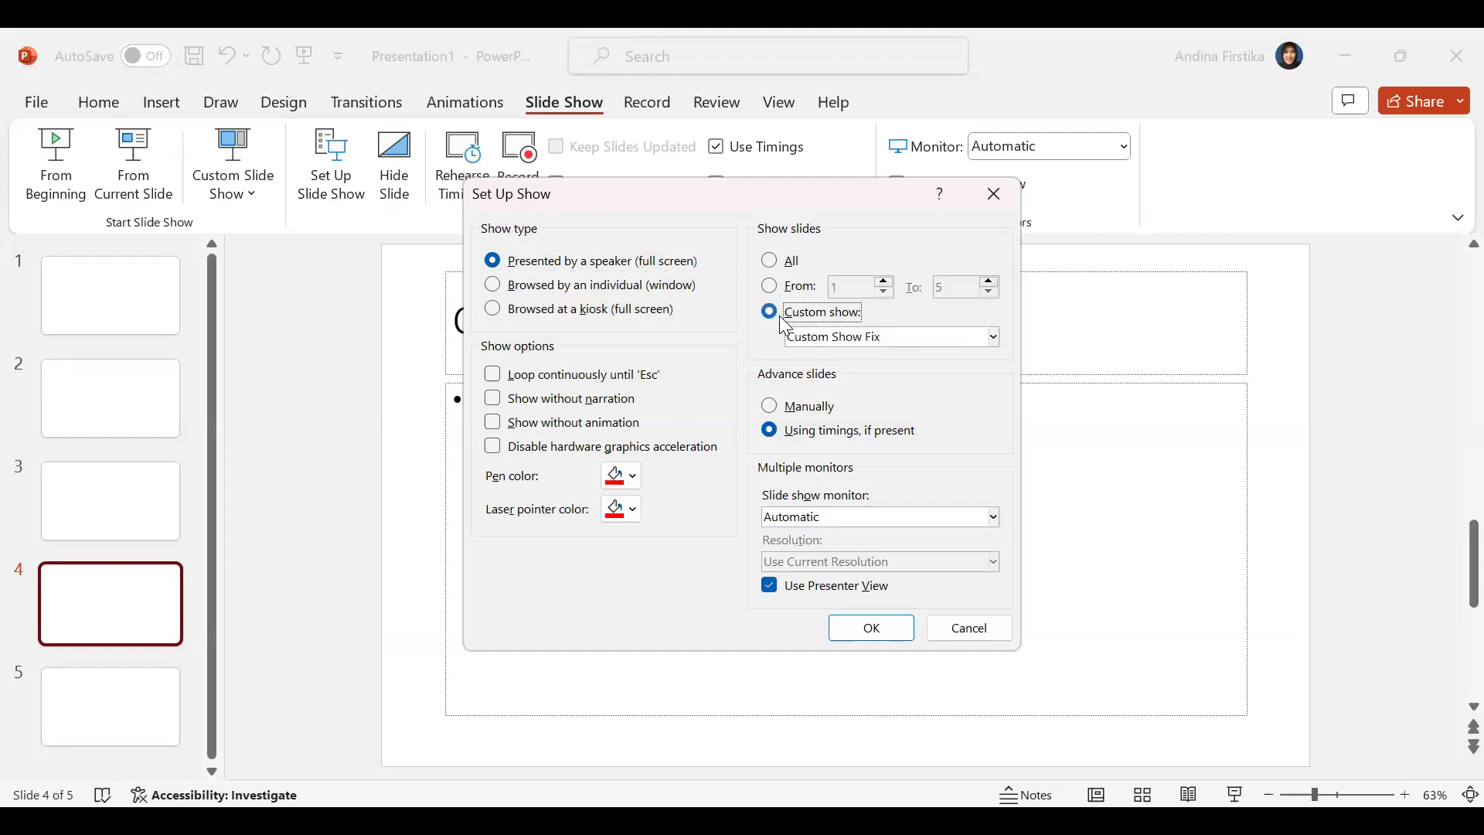
click(994, 338)
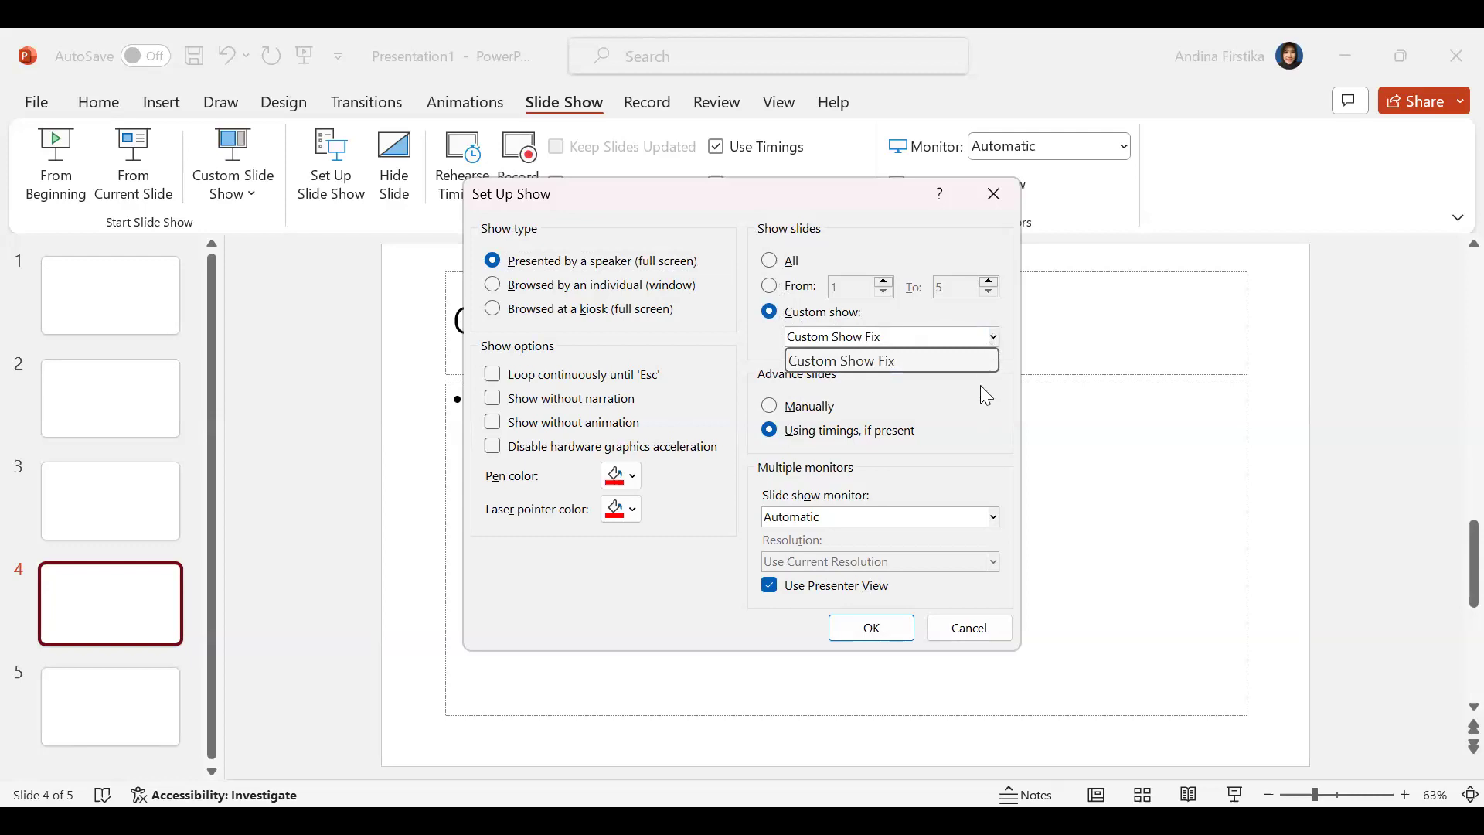
click(993, 340)
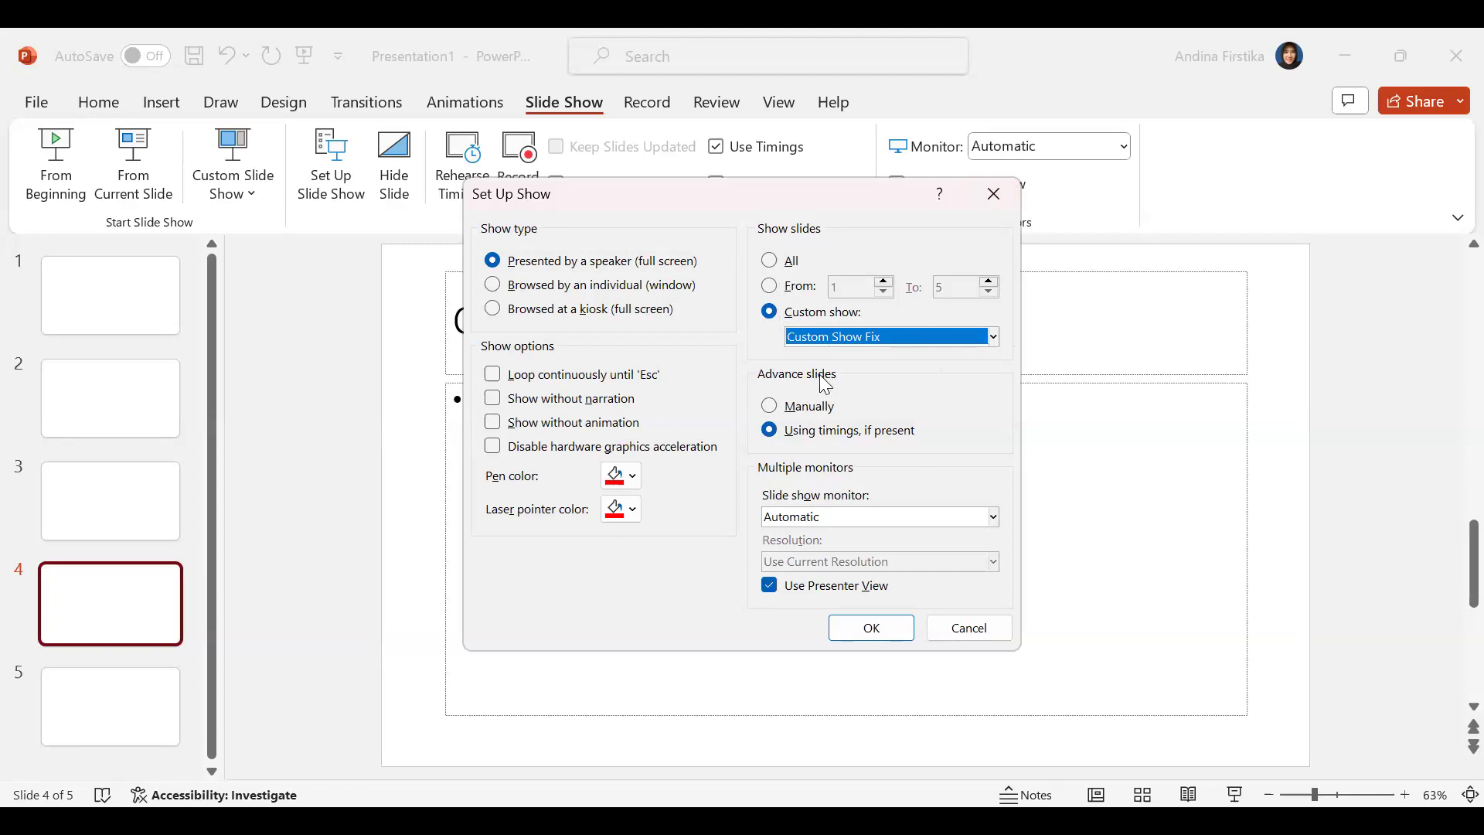
click(842, 525)
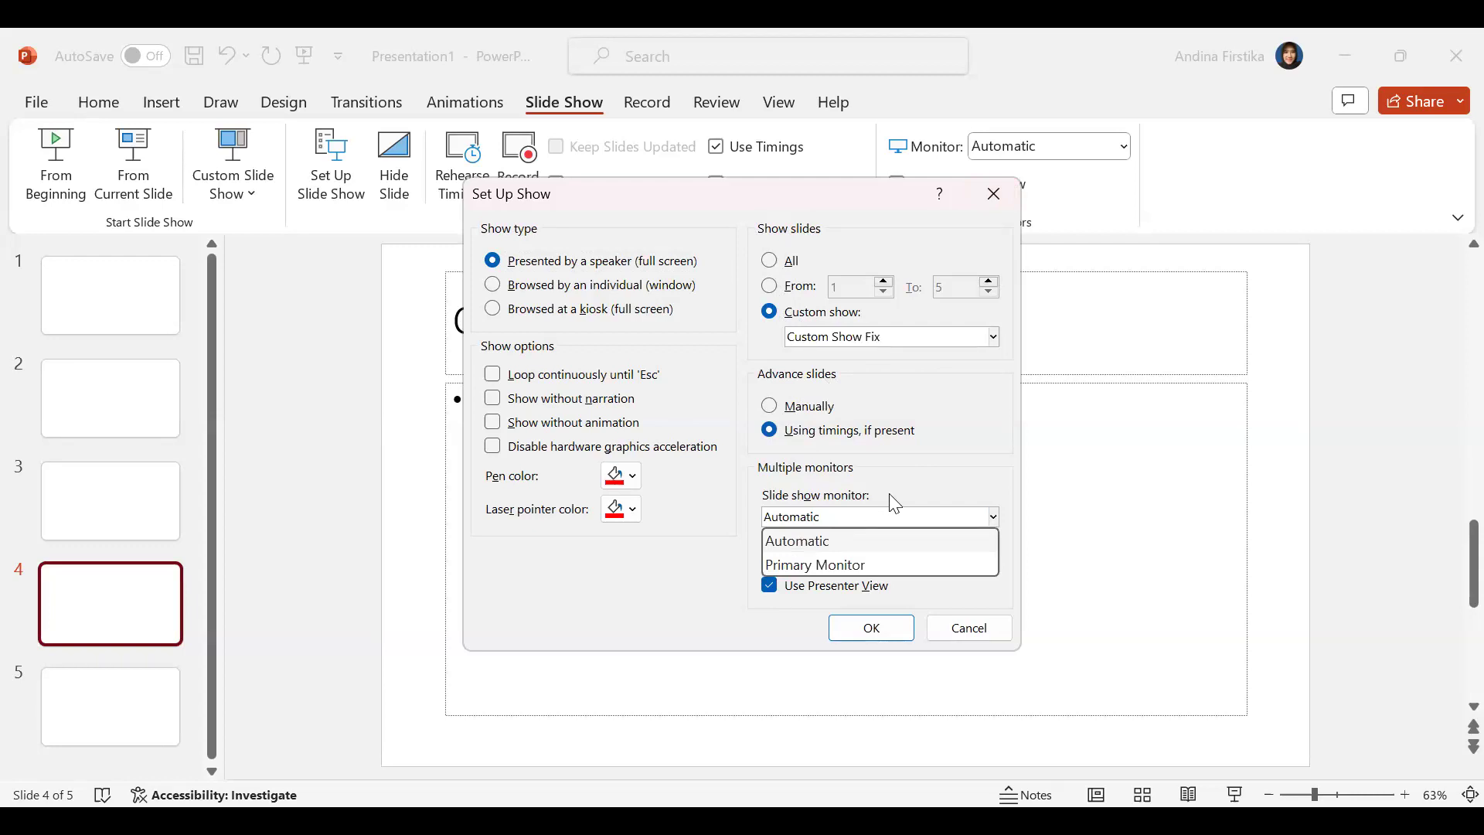
click(744, 633)
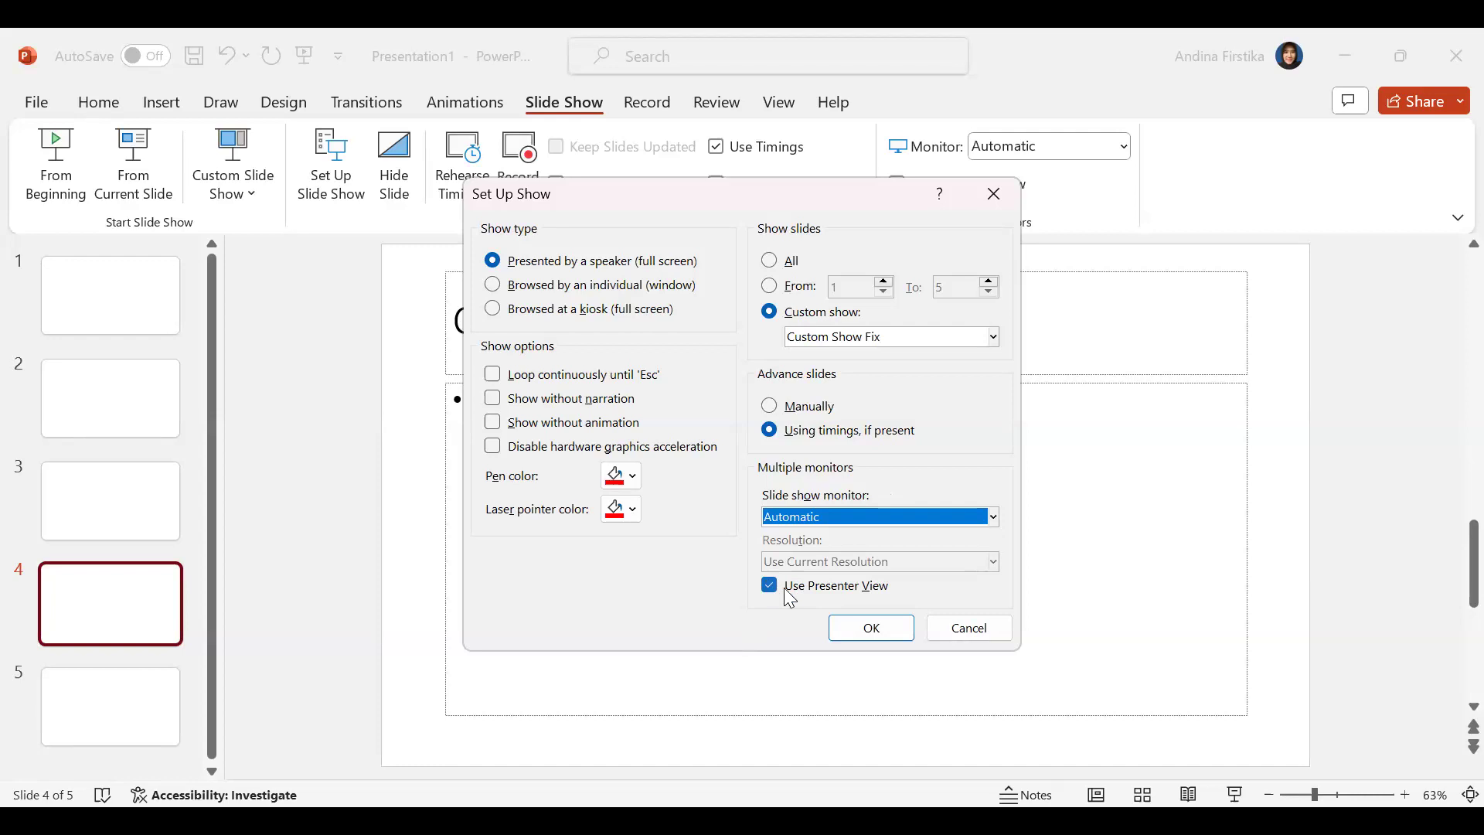
click(878, 636)
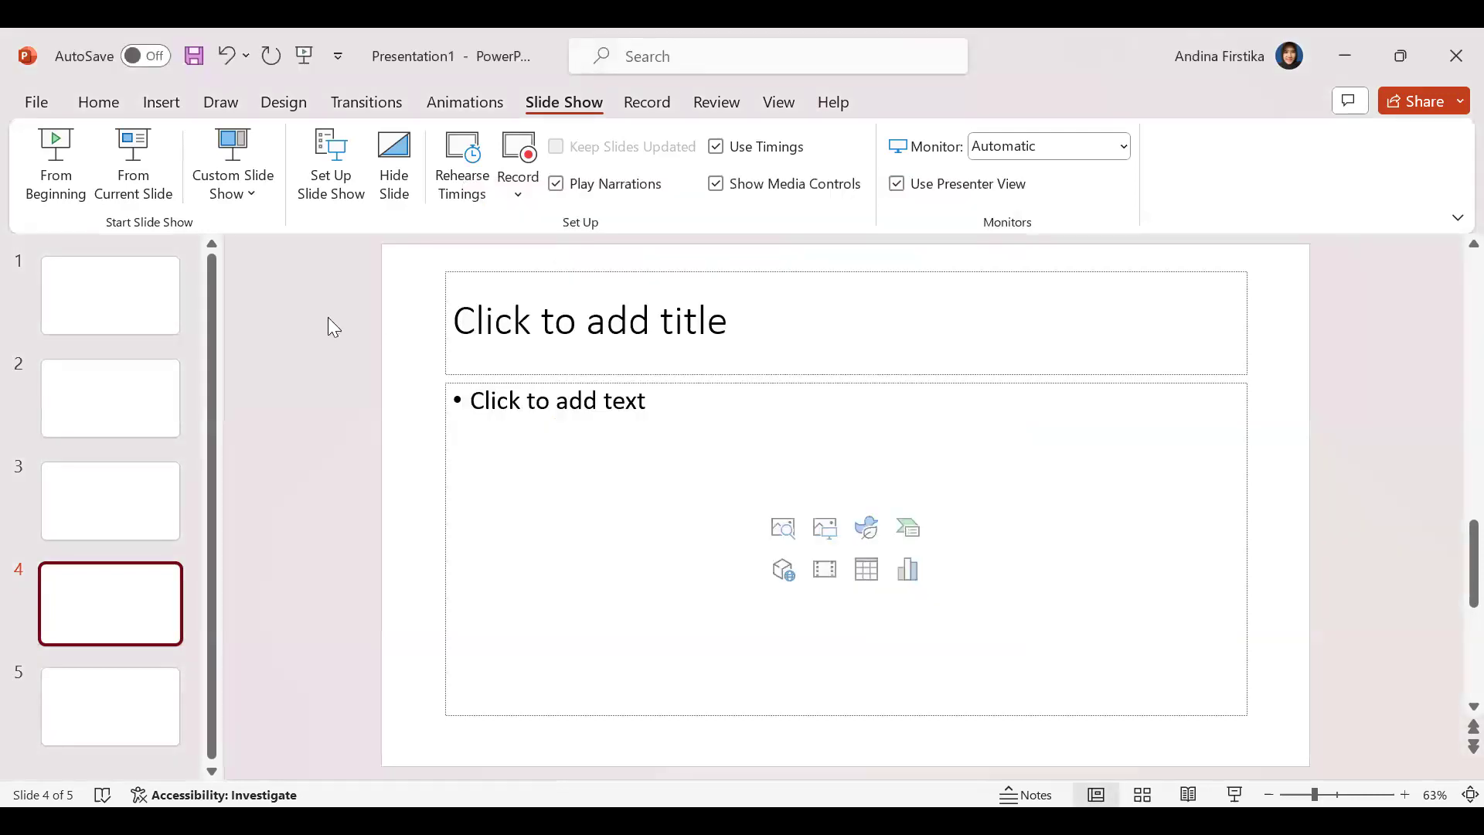
Select slide 3, rehearse the slide show timings, and end the rehearsal without saving the new timings.
click(173, 529)
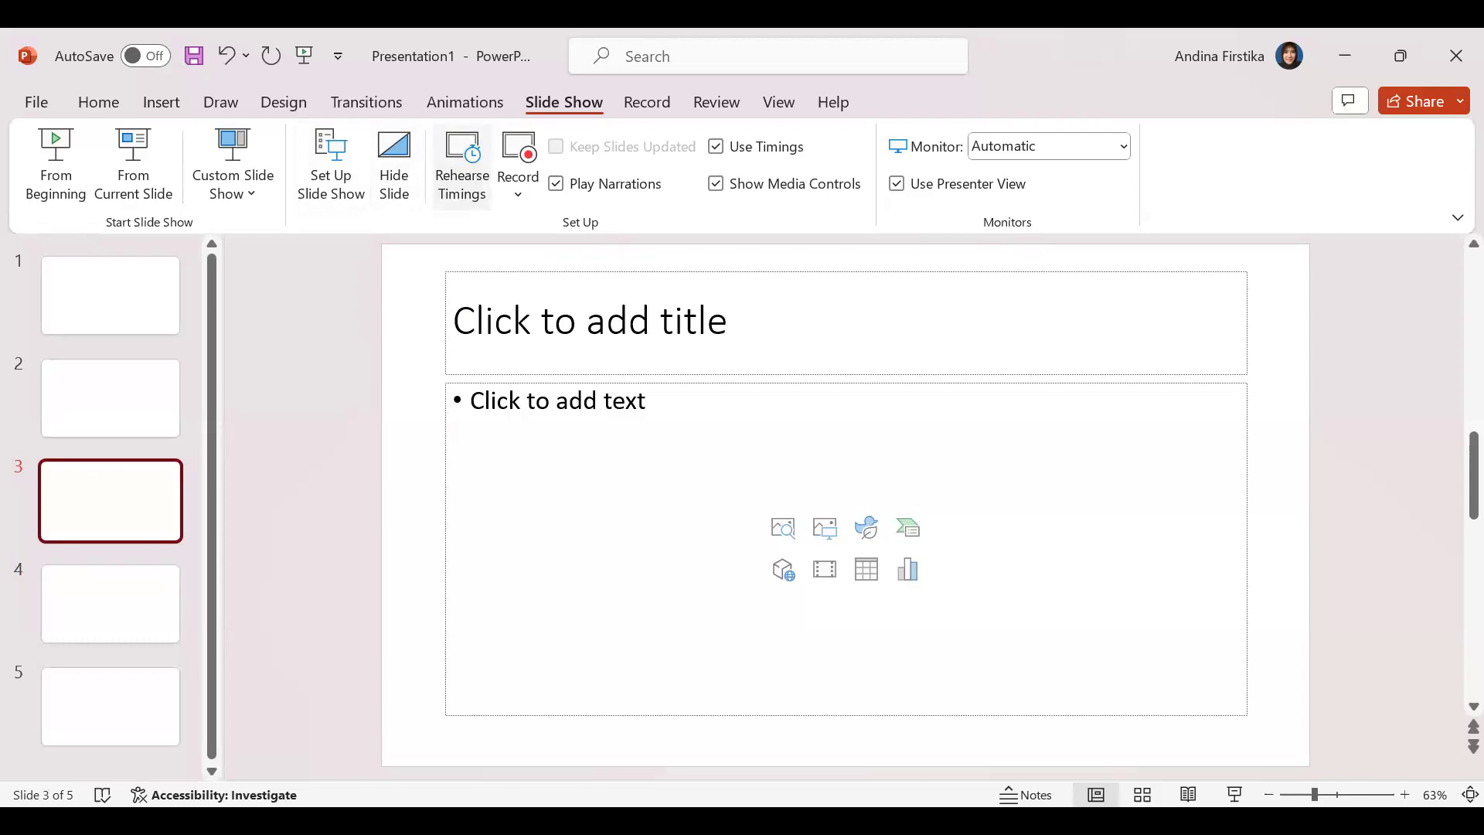
click(463, 166)
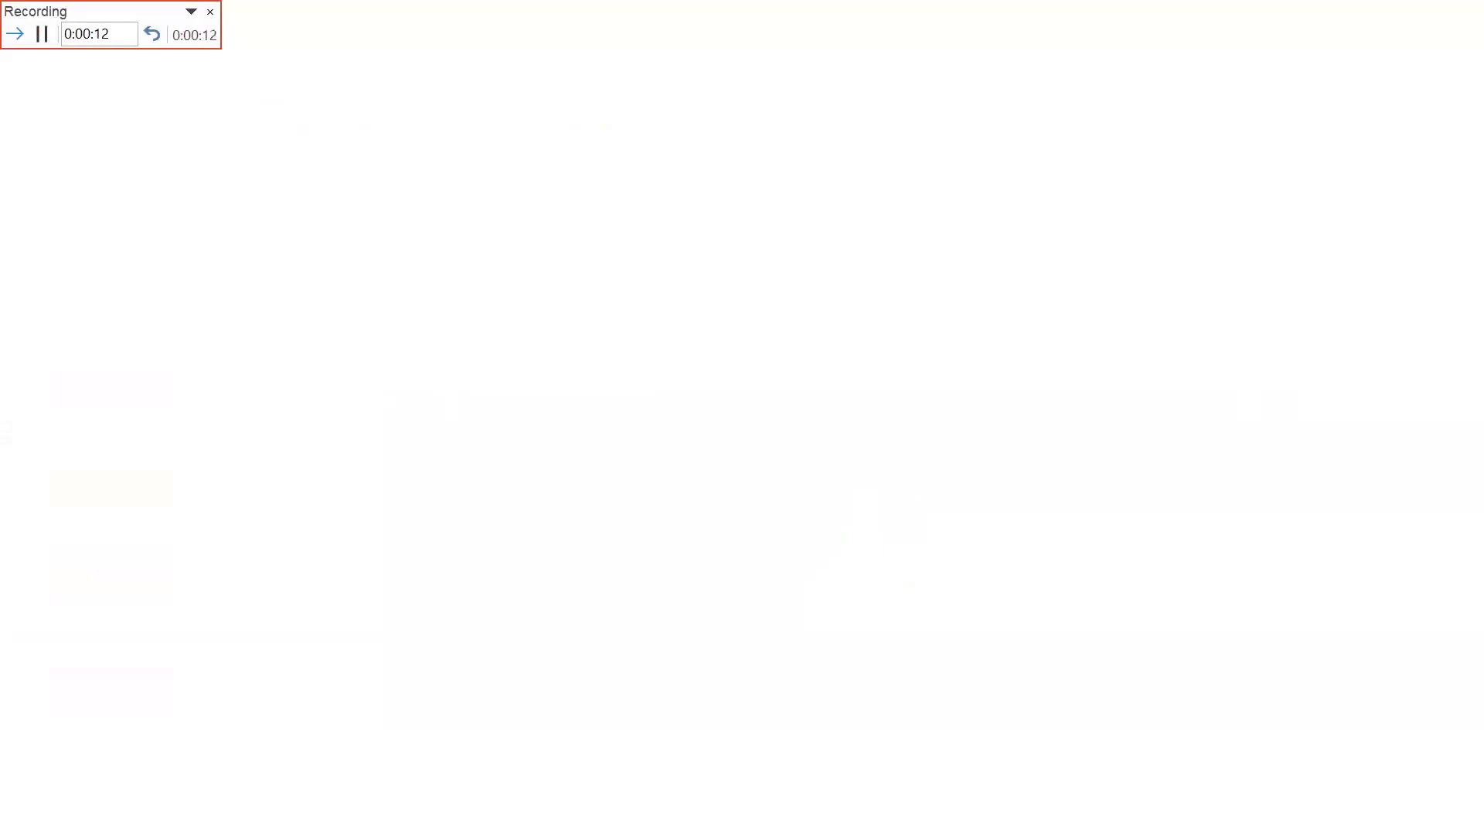
key(Escape)
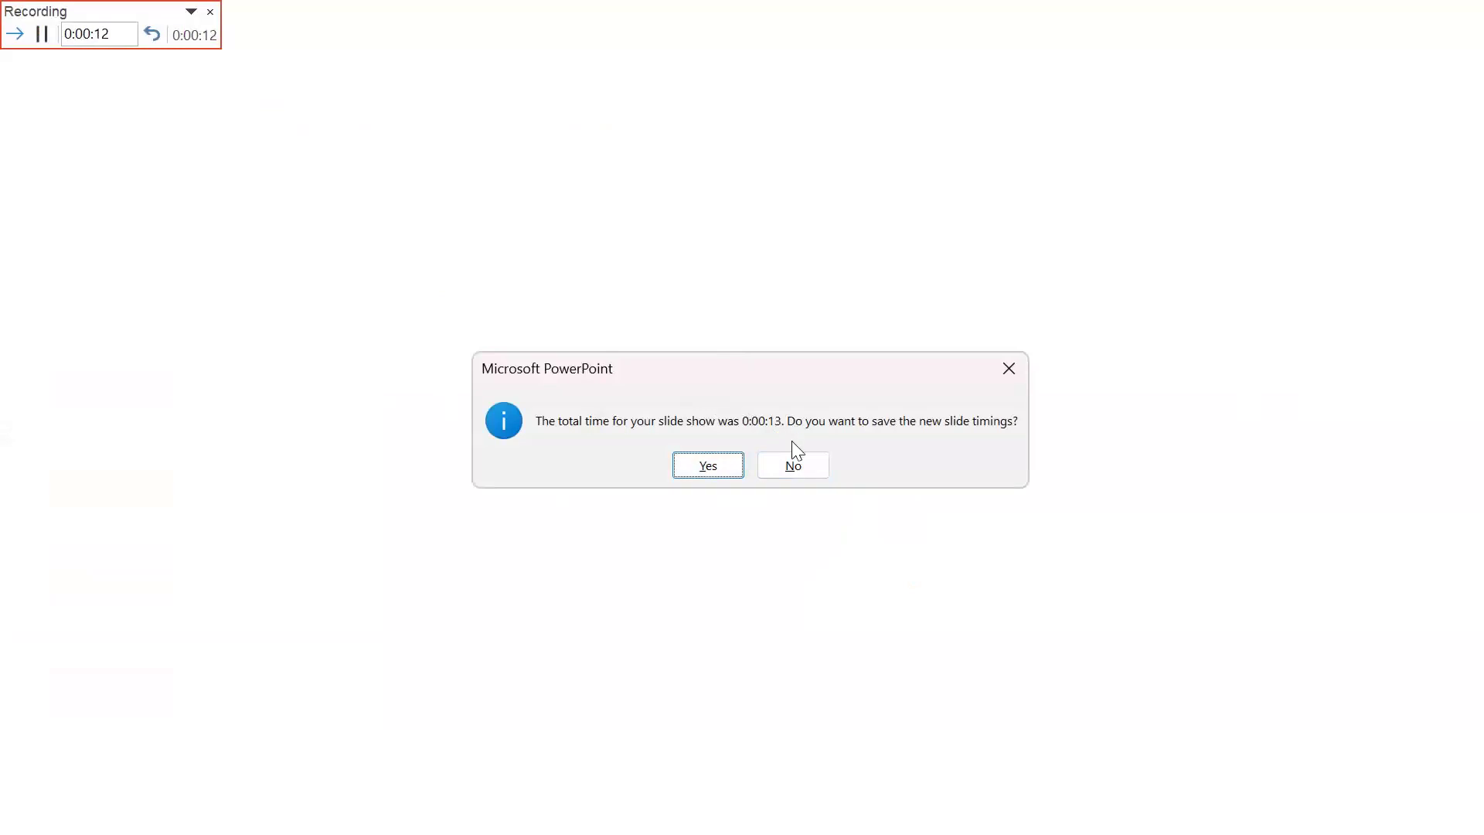
click(815, 464)
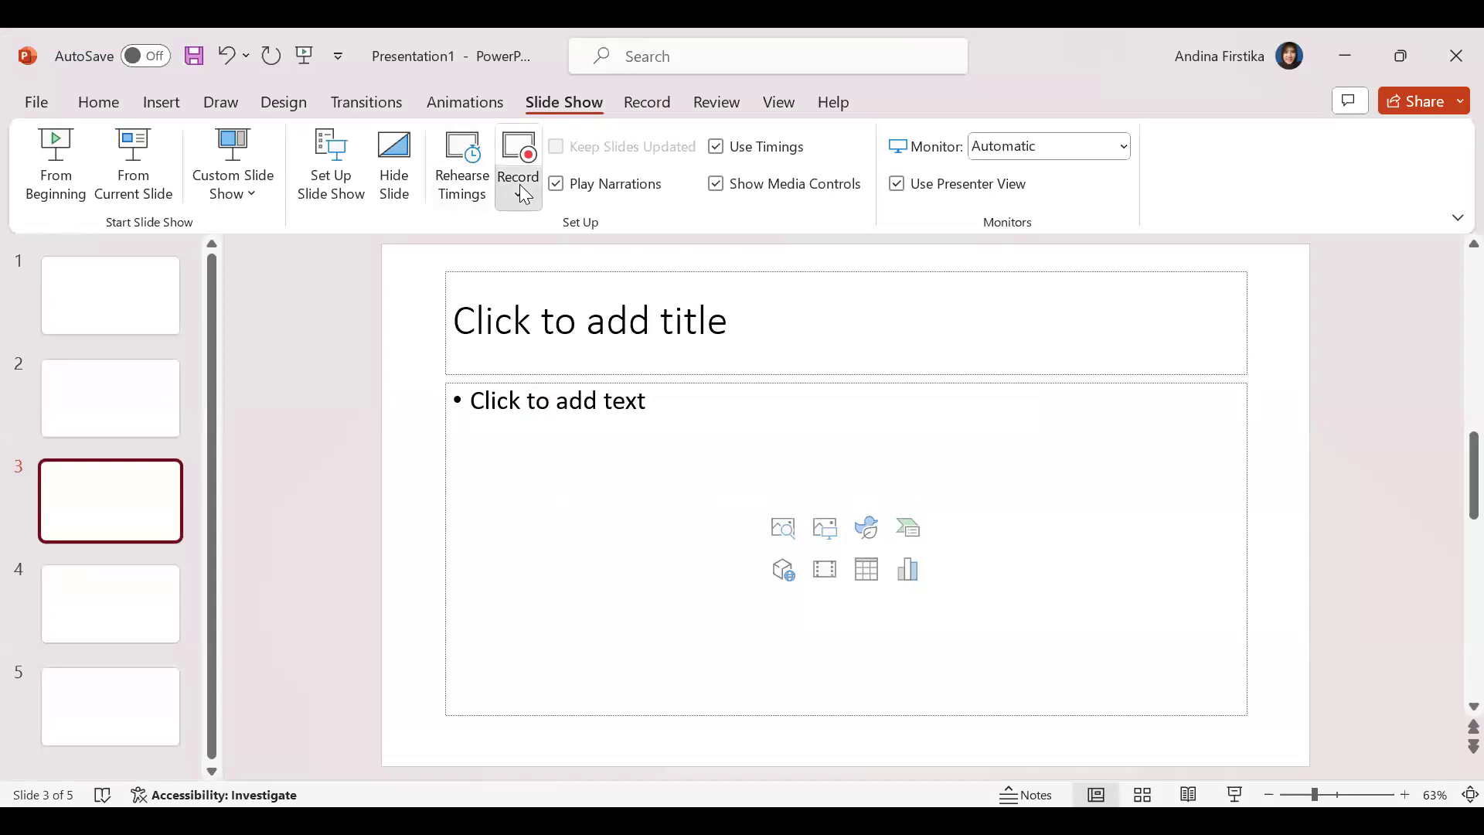
Start recording the slide show from the beginning.
click(523, 195)
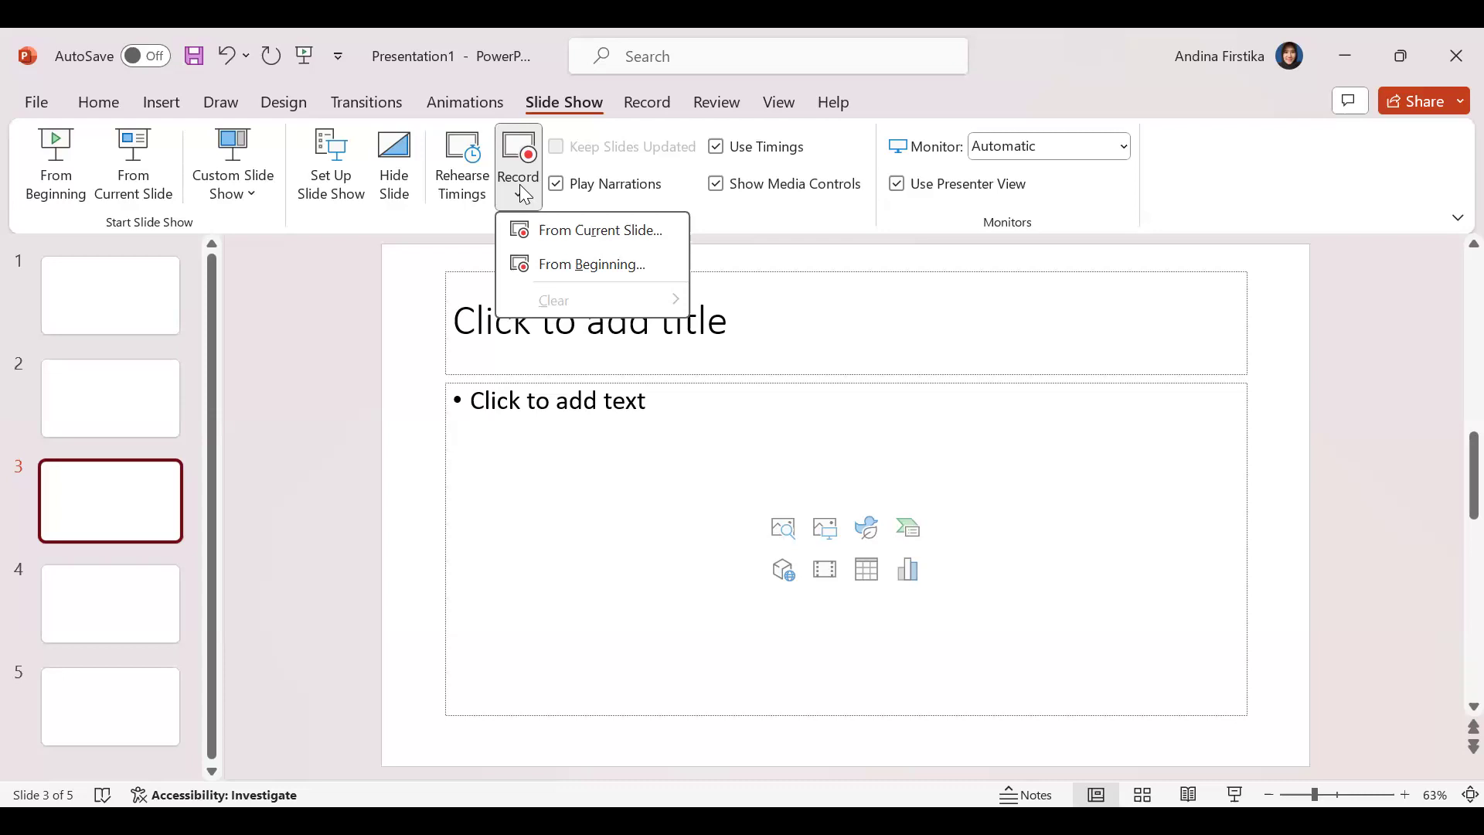
click(548, 267)
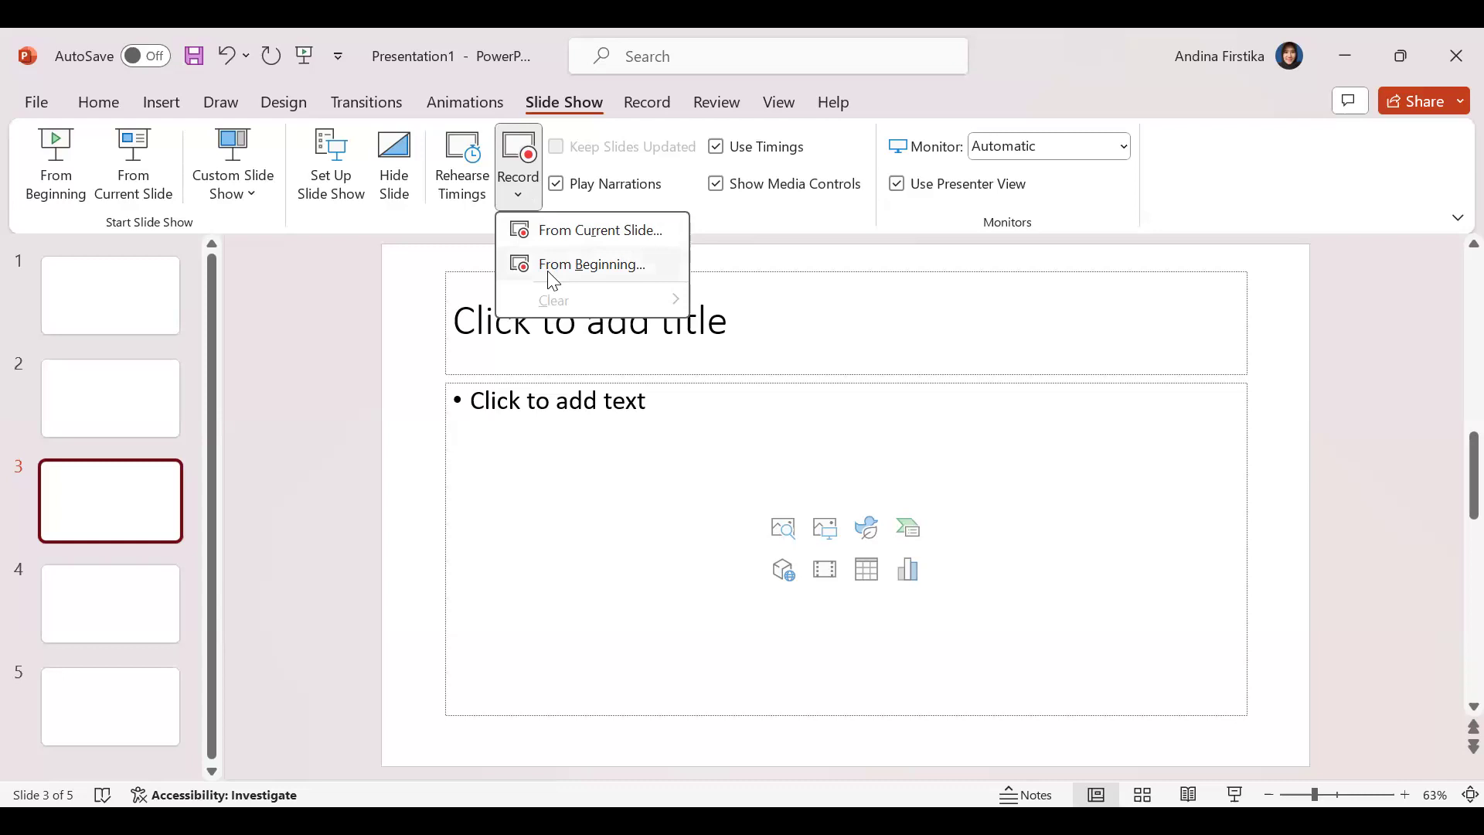